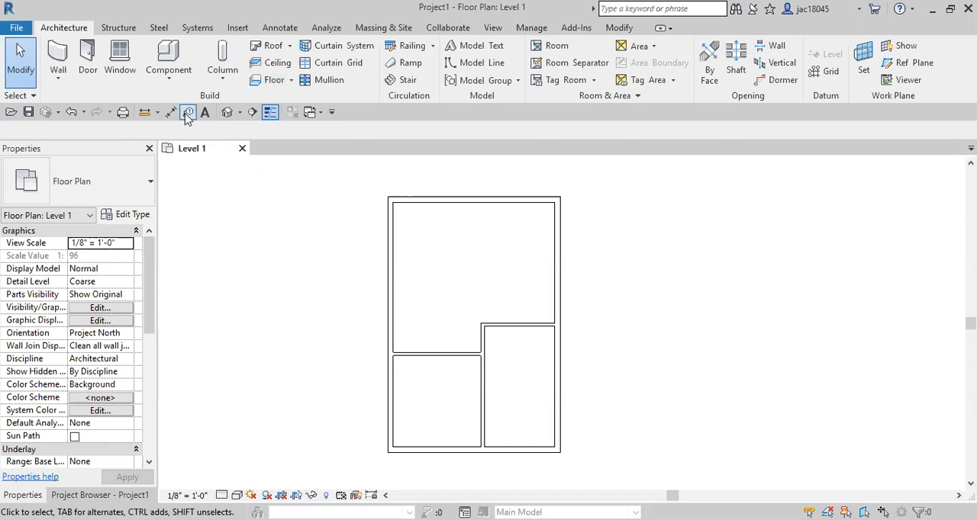
Step: Place one Table-Rectangular 72" x 30" component in the large upper room of the Level 1 plan
left_click(178, 58)
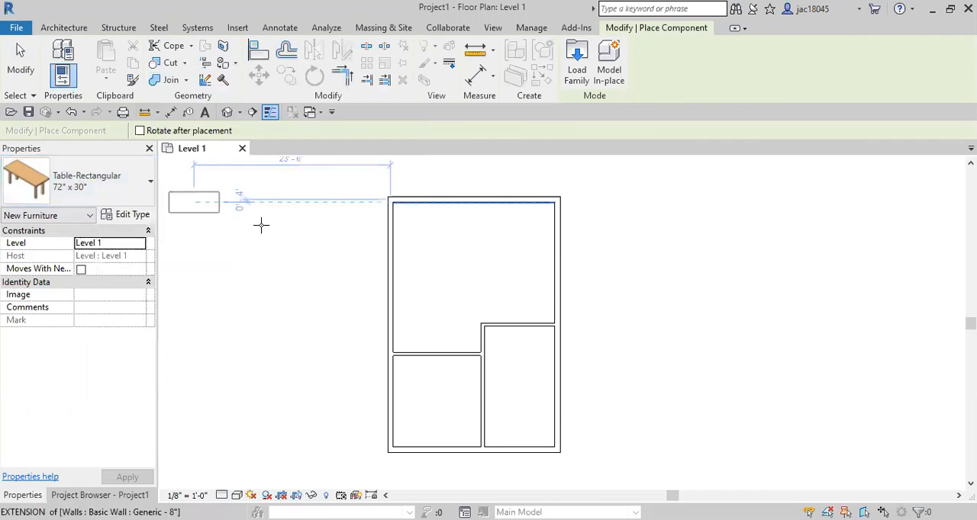
left_click(457, 257)
key("Escape")
key("Escape")
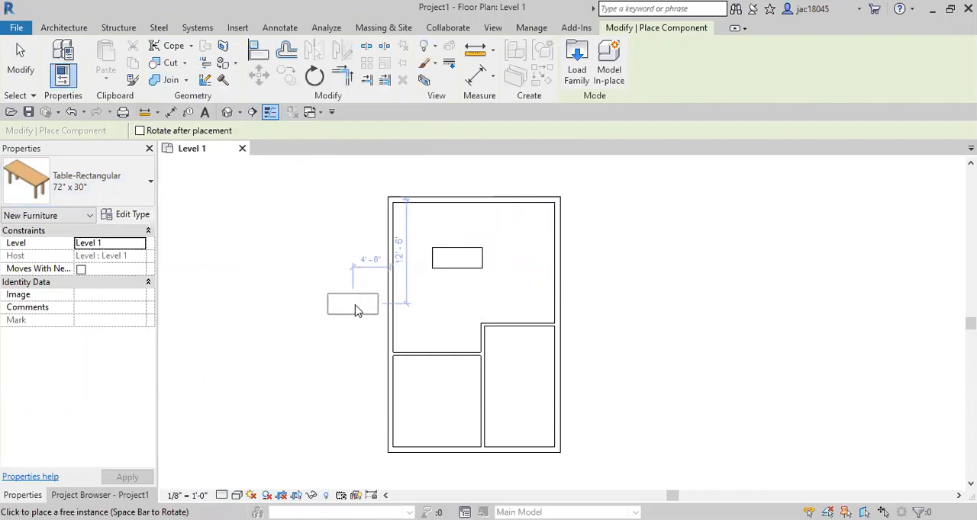
Step: Check which type sizes are available for the placed rectangular table
left_click(435, 259)
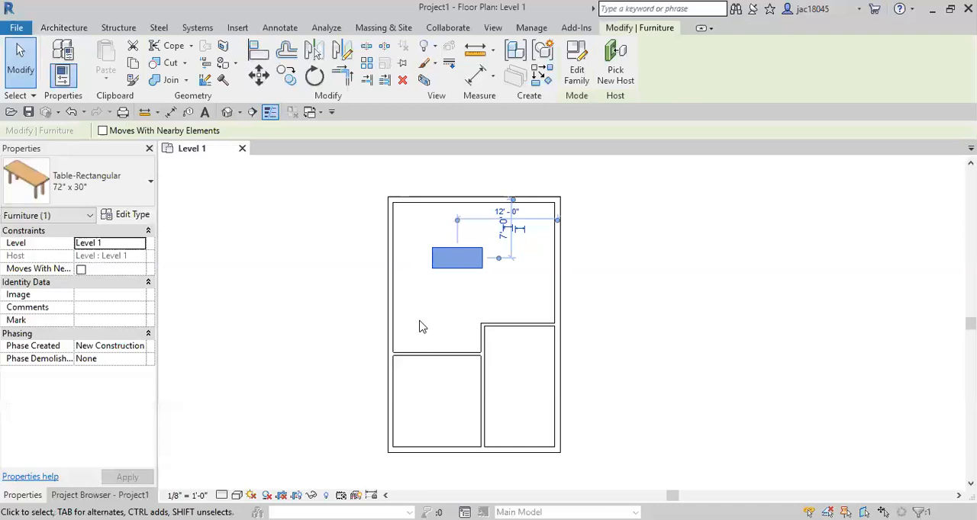
left_click(109, 176)
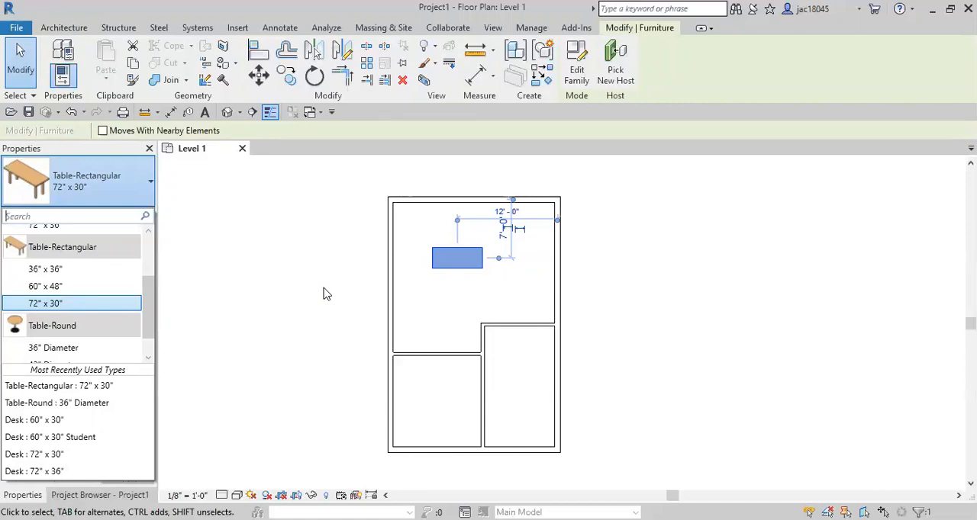
left_click(399, 285)
Step: Open the placed rectangular table's family for editing and view its 3D model
scroll(456, 282, "up", 3)
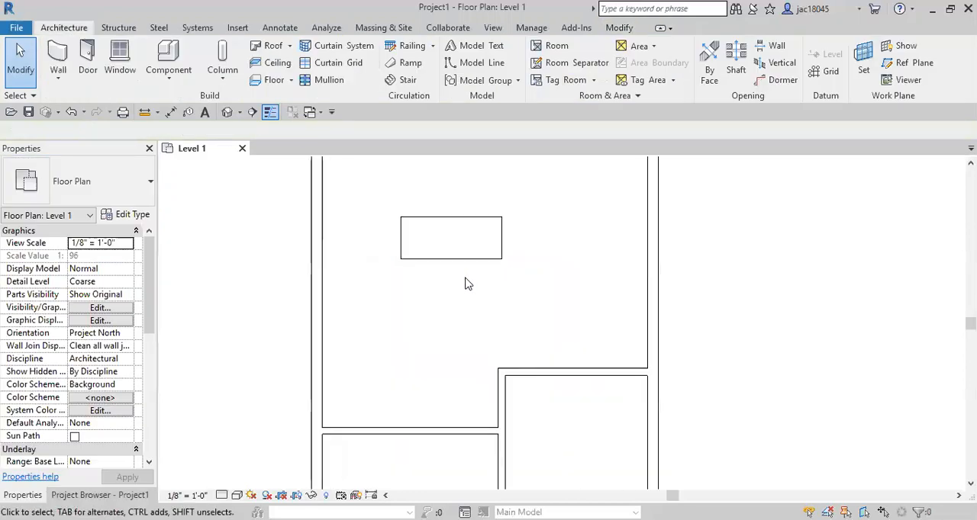
middle_click_drag(466, 305, 444, 346)
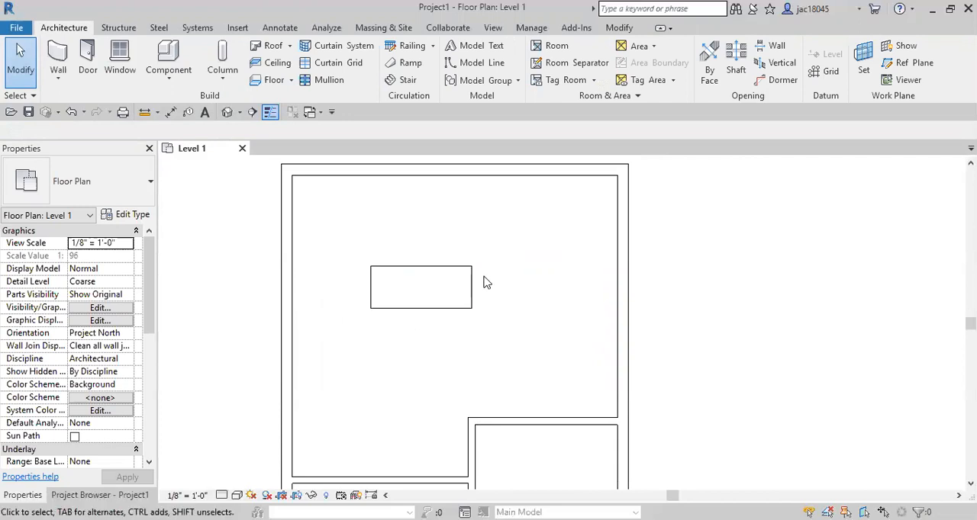
left_click(444, 277)
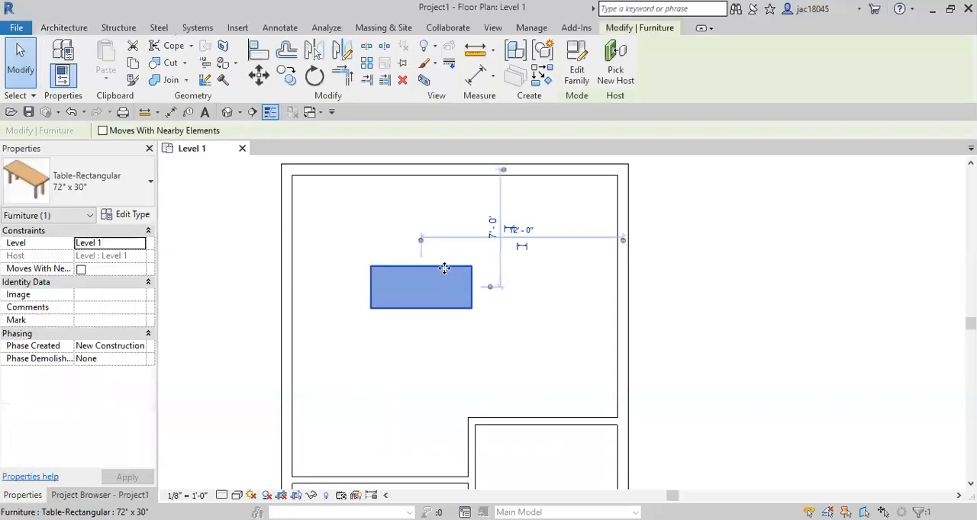
double_click(438, 283)
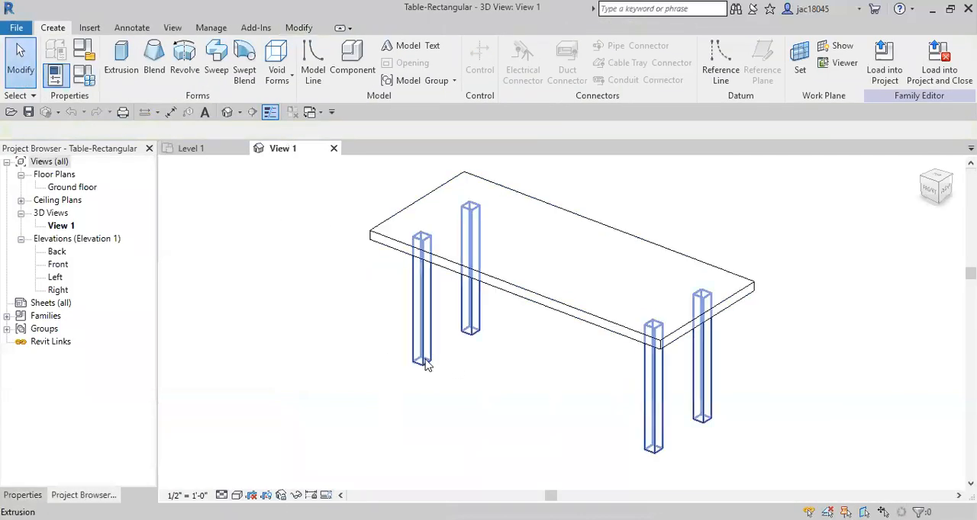
middle_click_drag(469, 376, 435, 412, "shift")
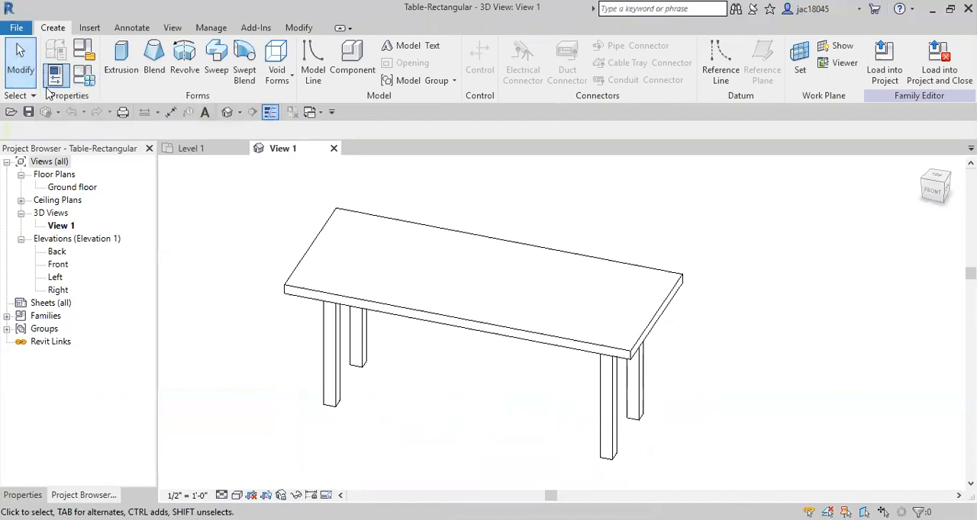
Step: Create a new family type named 12' x 4' for the rectangular table
left_click(85, 80)
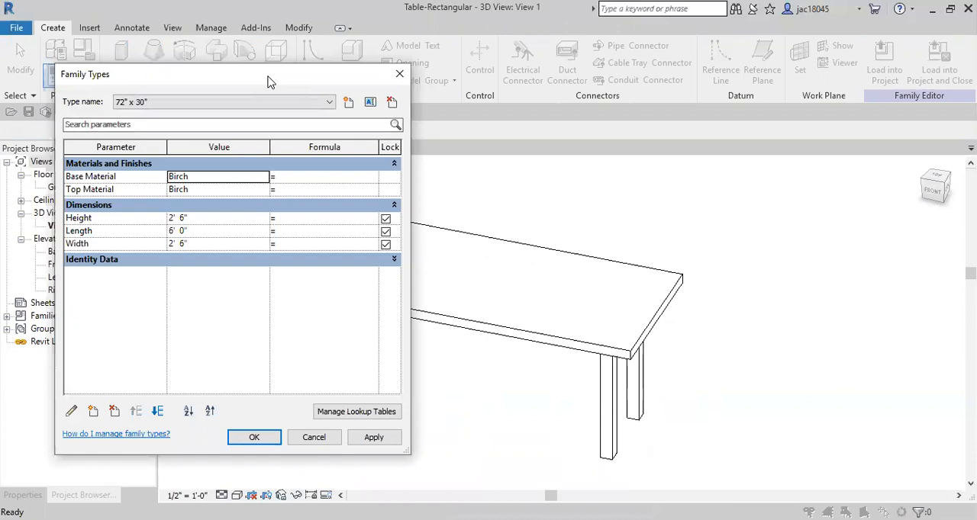
left_click_drag(268, 81, 351, 76)
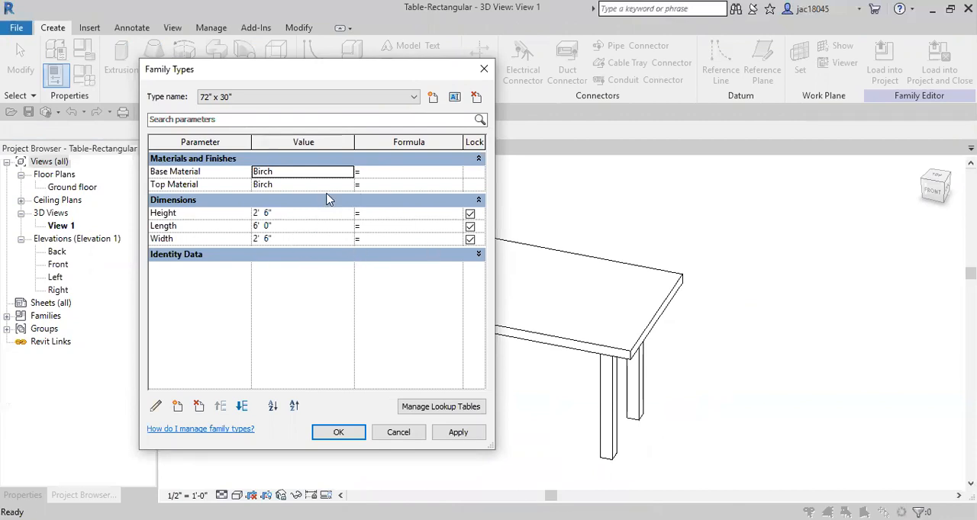
left_click(363, 97)
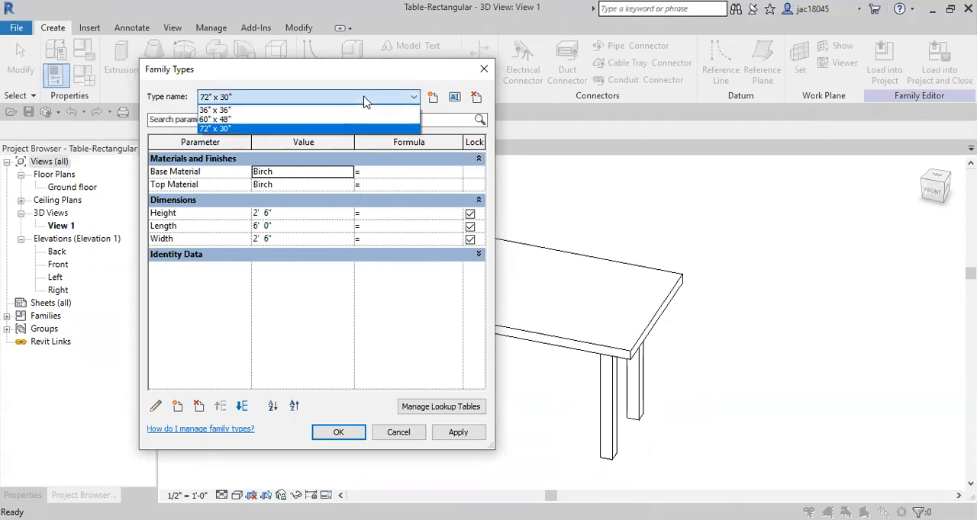
left_click(366, 99)
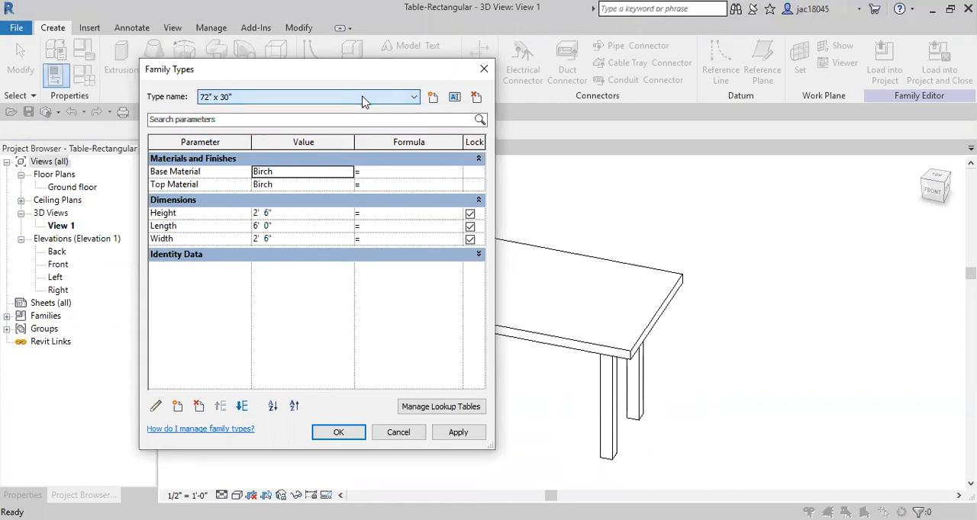
left_click(432, 98)
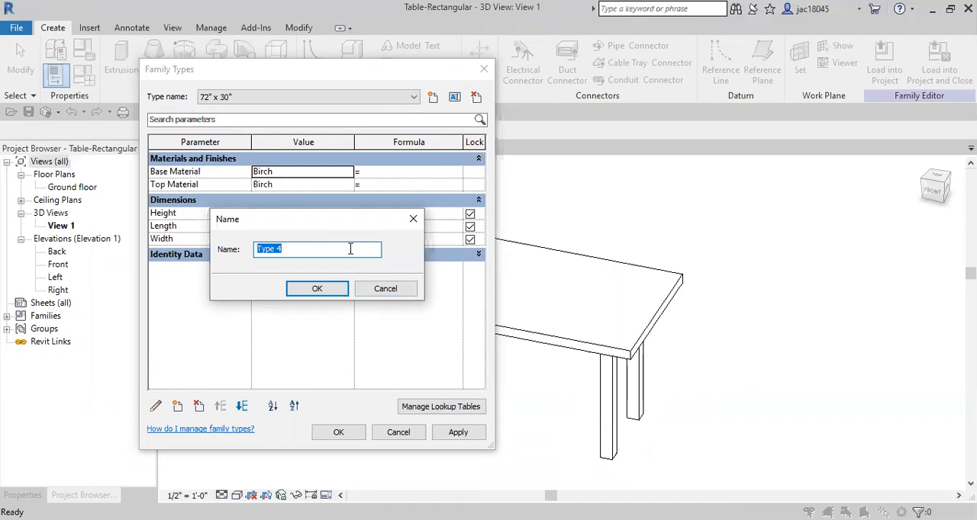
type("12' x 4")
left_click(335, 290)
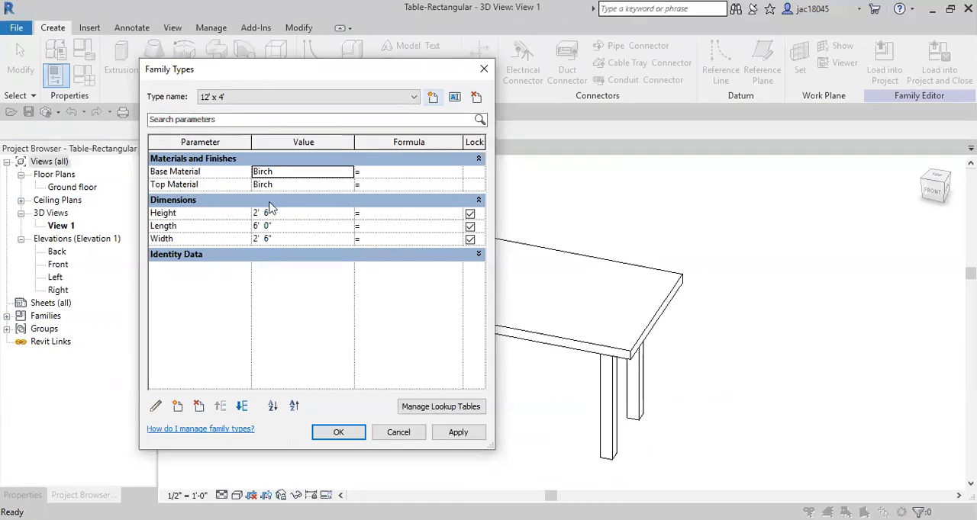
Step: Set the new type's length to 12' 0" and width to 4' 0", and apply the family type changes
left_click(260, 226)
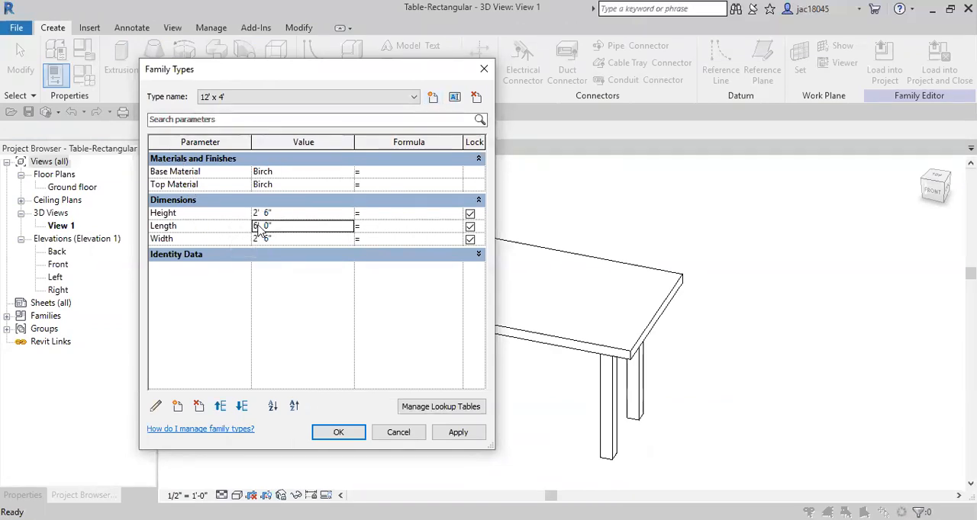
key("BackSpace")
key("BackSpace")
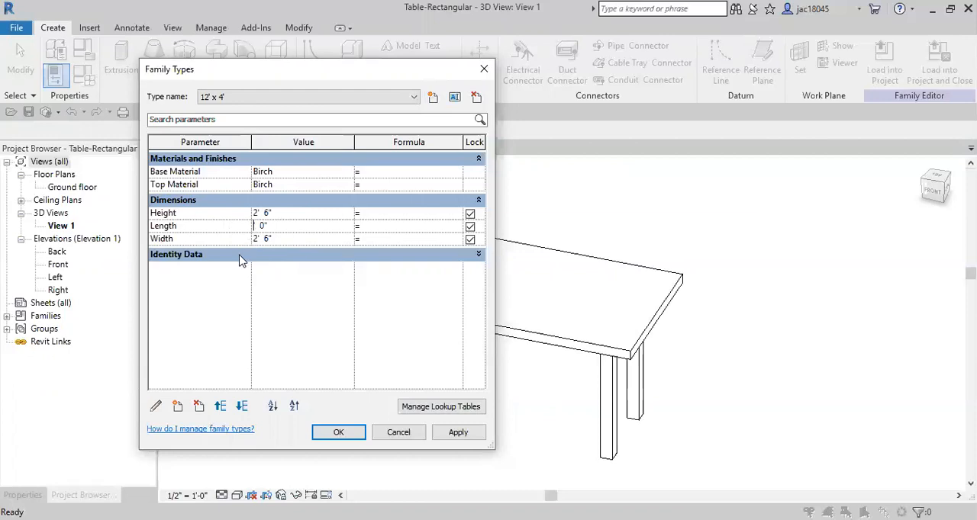
type("12")
left_click_drag(255, 240, 270, 242)
left_click(257, 238)
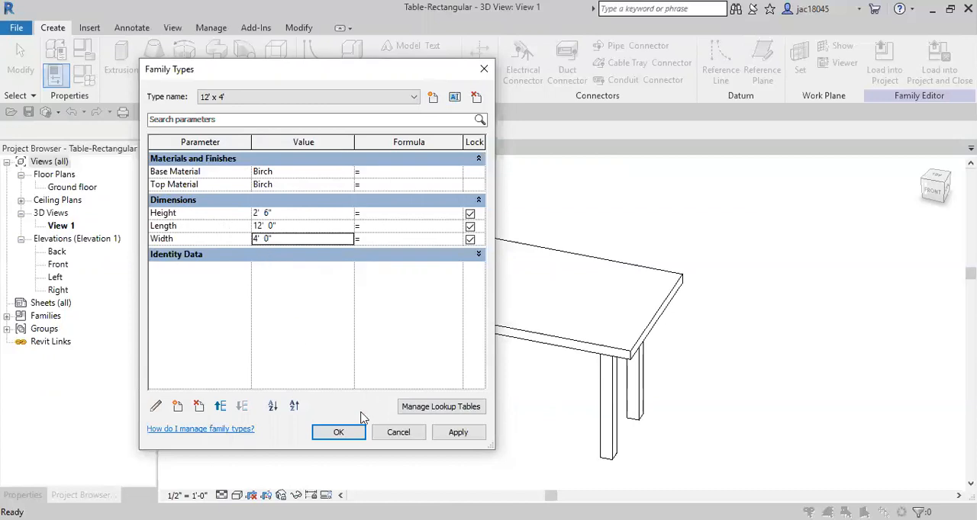
left_click(456, 434)
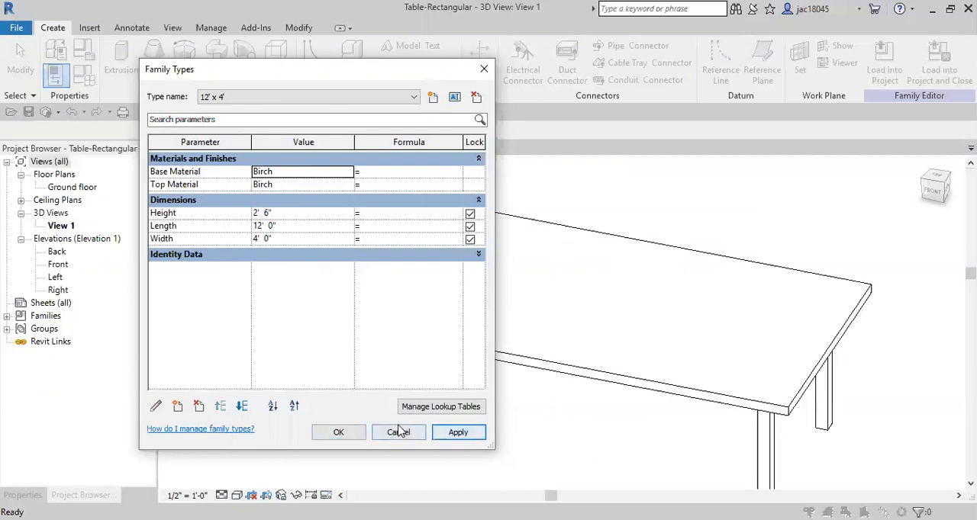
left_click(339, 432)
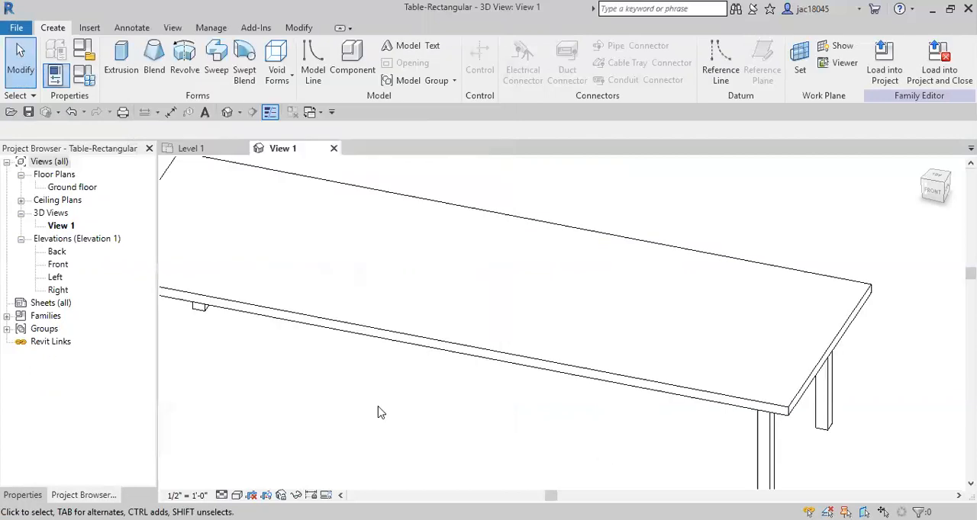
Step: Save the edited table family and load it into the project, closing the family and overwriting the existing version
scroll(410, 423, "down", 2)
middle_click_drag(410, 422, 459, 294)
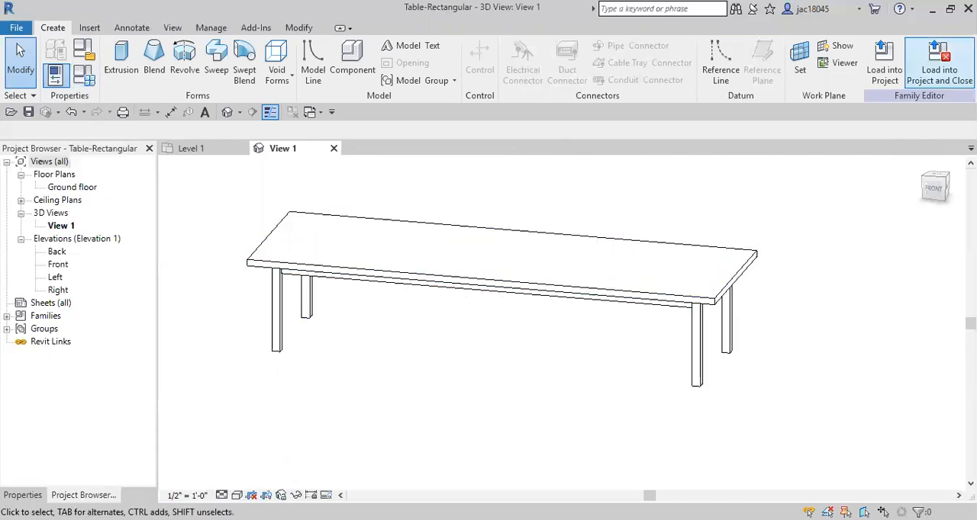
left_click(917, 70)
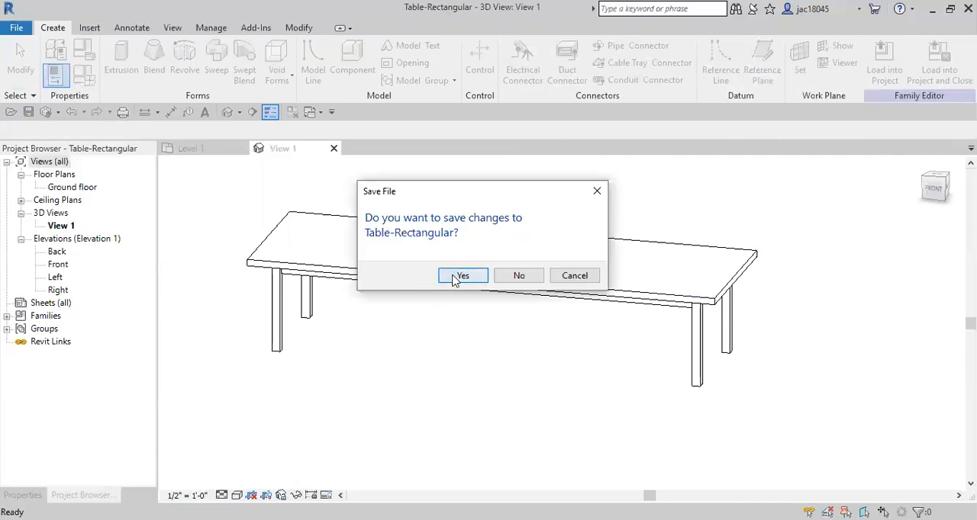
left_click(455, 278)
left_click(461, 277)
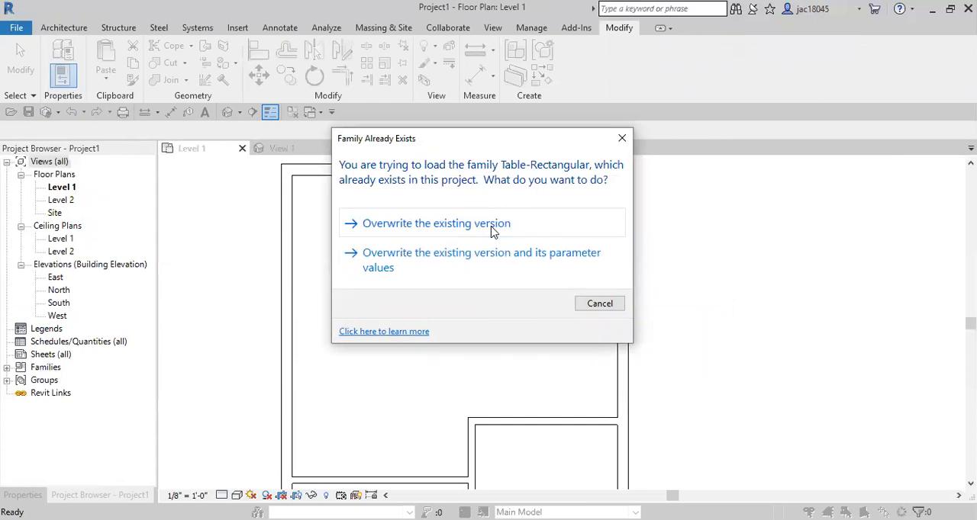
left_click(492, 232)
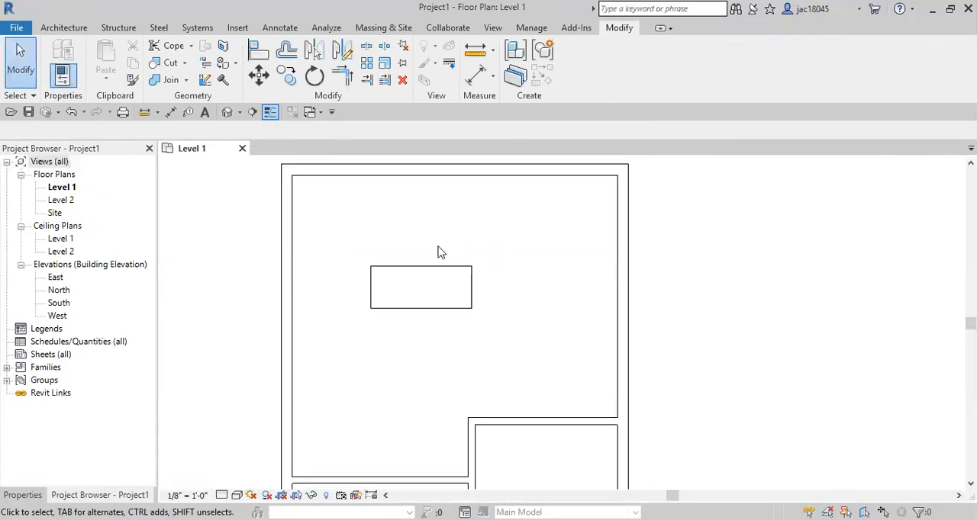
Step: Change the placed table in the upper room to the Table-Rectangular 12' x 4' type
left_click(431, 271)
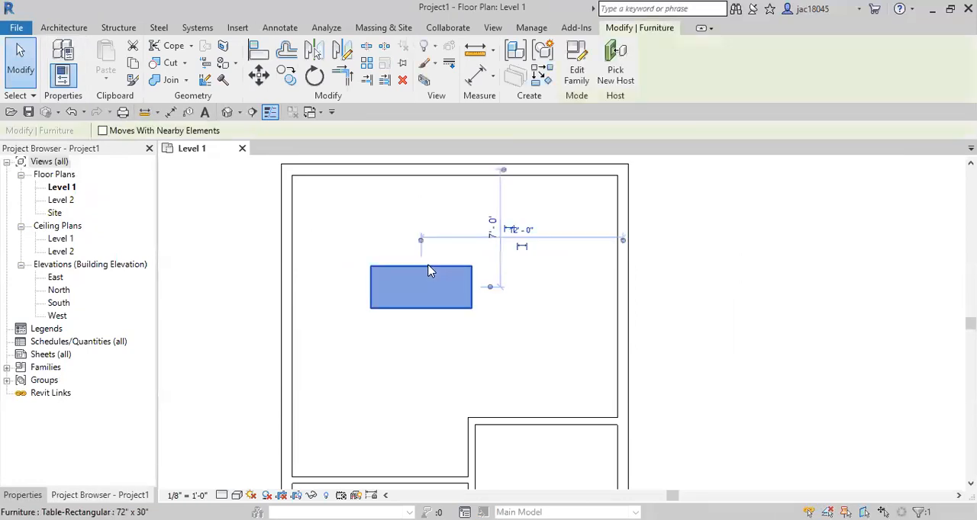
left_click(43, 495)
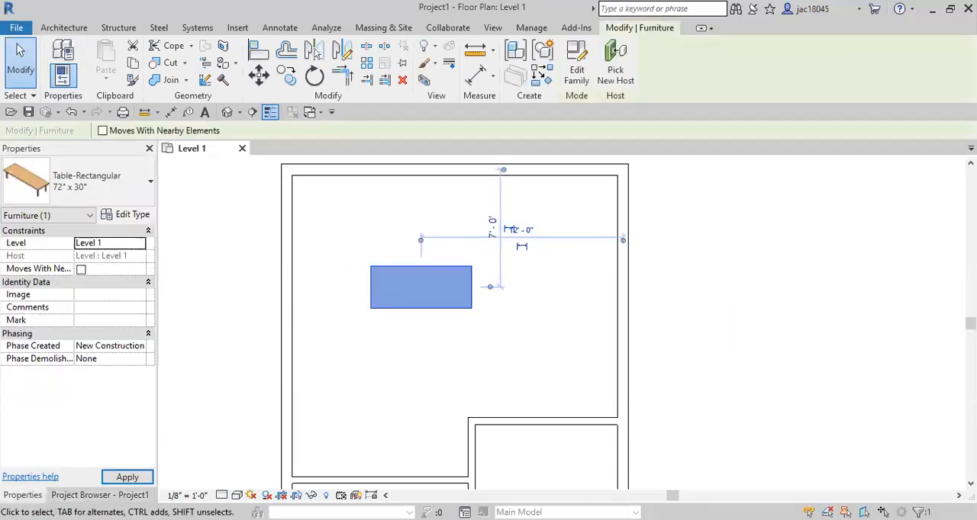
left_click(95, 197)
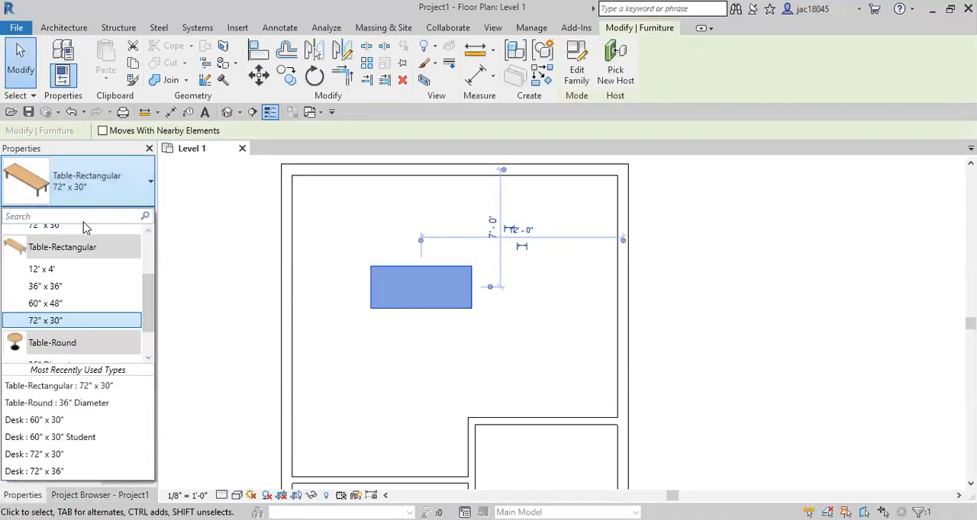
mouse_move(82, 325)
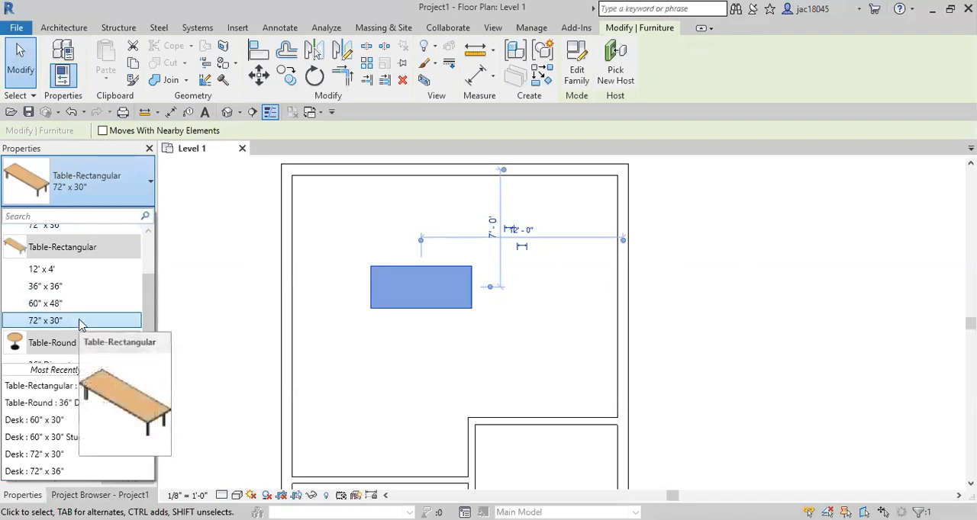
left_click(62, 273)
middle_click_drag(460, 353, 400, 271)
left_click(403, 302)
scroll(399, 291, "down", 4)
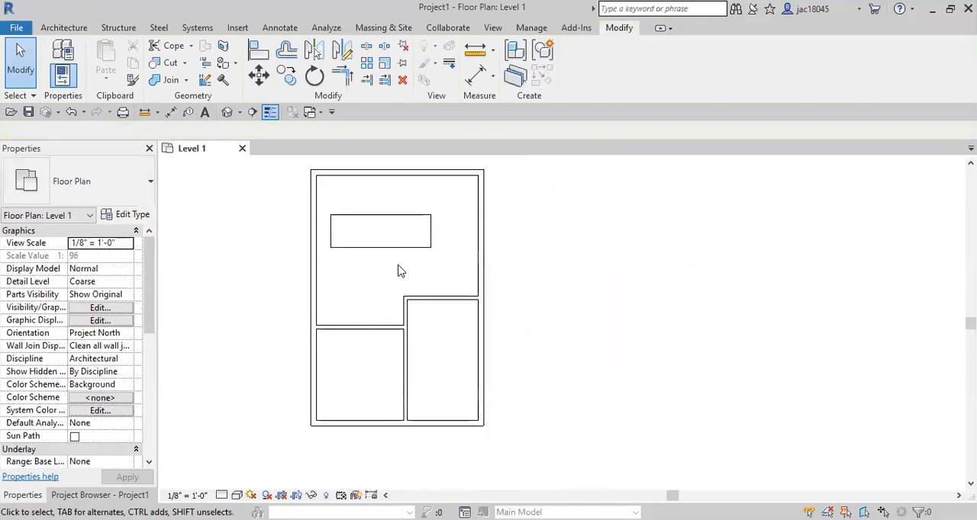
left_click(396, 234)
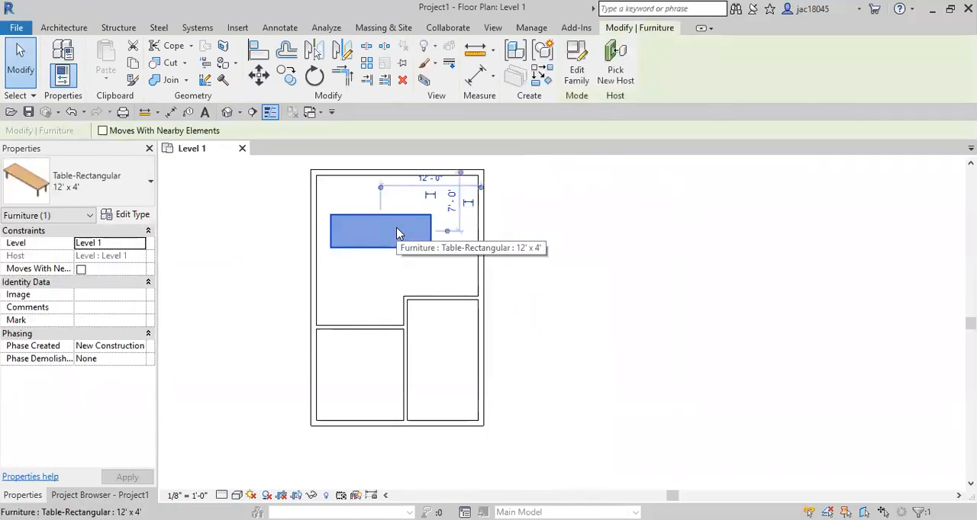
left_click(274, 242)
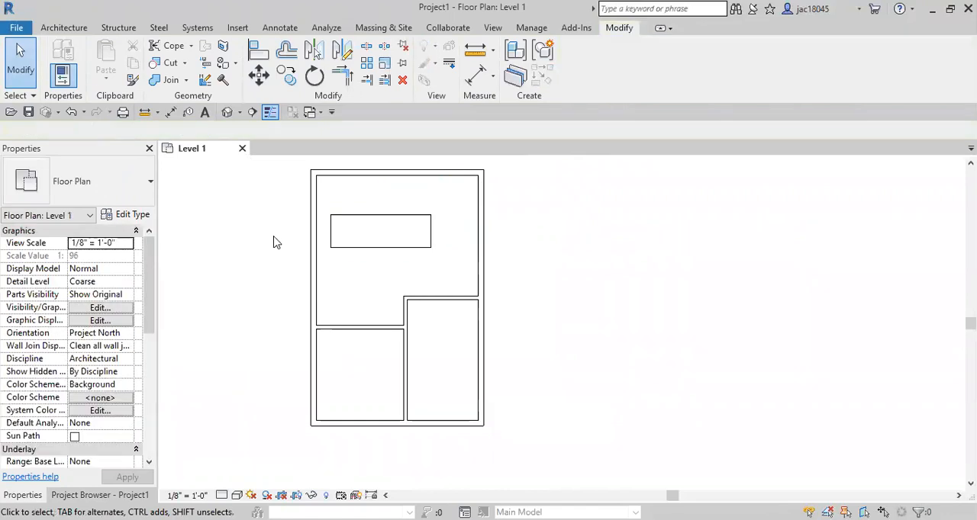
Step: Place a Table-Round 36" Diameter component in the upper room, below the rectangular table
middle_click_drag(257, 240, 290, 264)
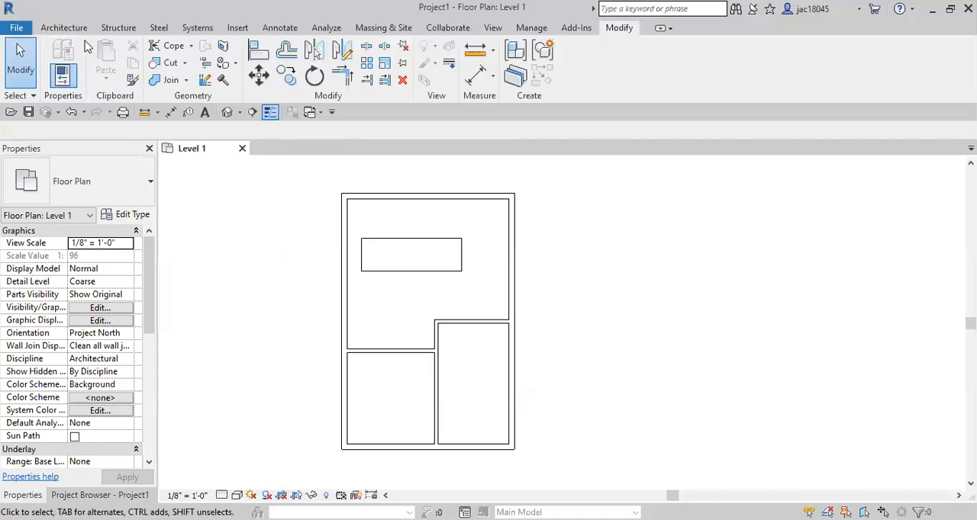
left_click(69, 29)
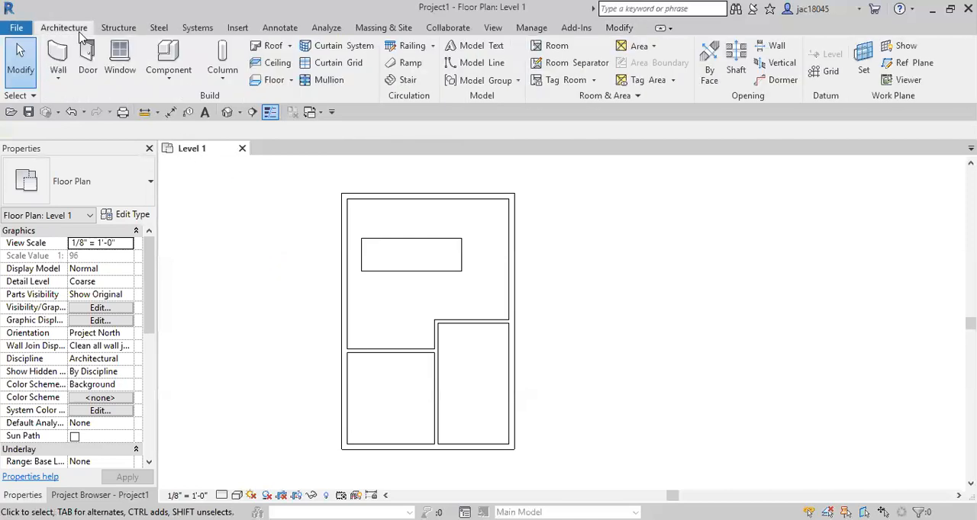
left_click(168, 58)
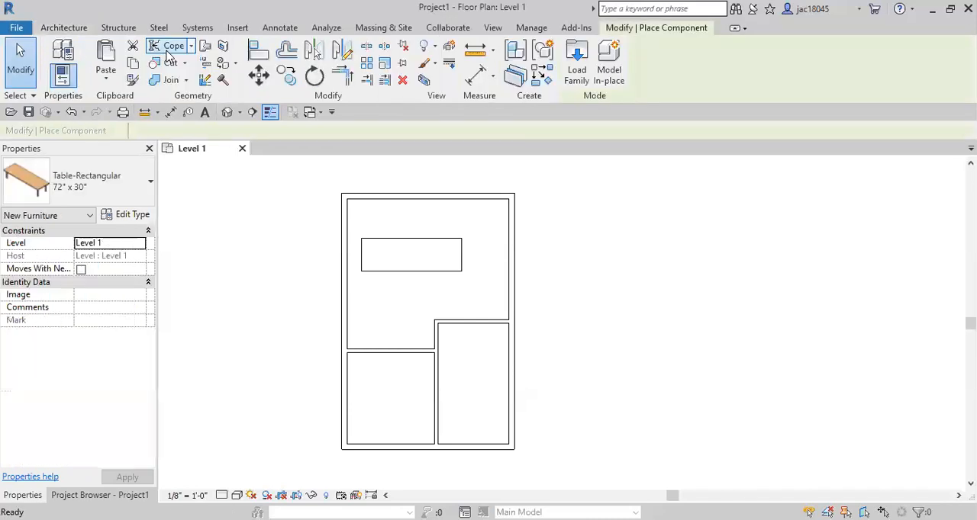
left_click(88, 189)
scroll(102, 270, "up", 1)
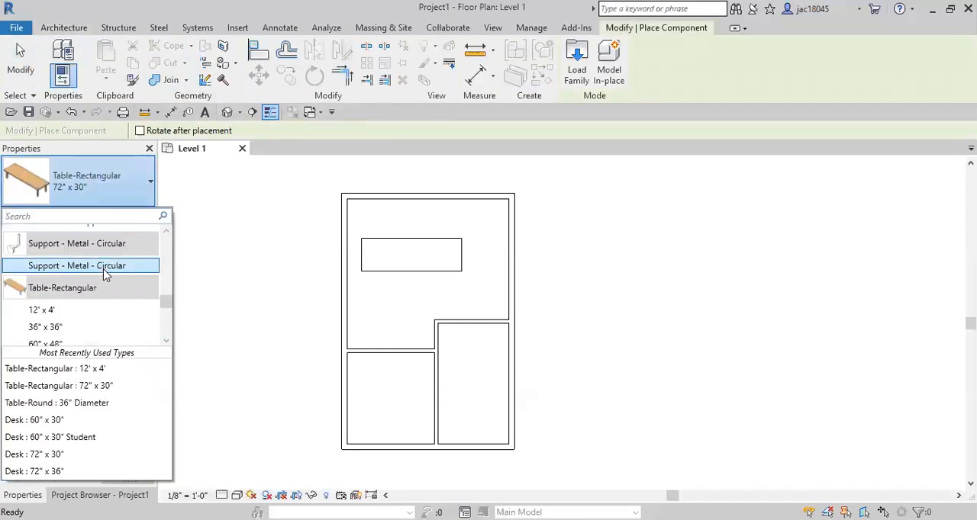
scroll(105, 275, "up", 2)
type("tab")
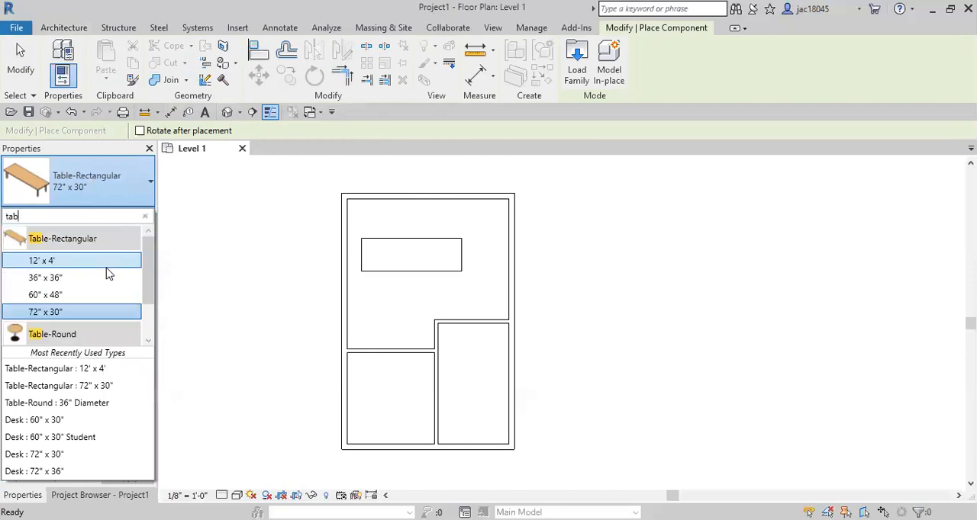
scroll(89, 309, "down", 2)
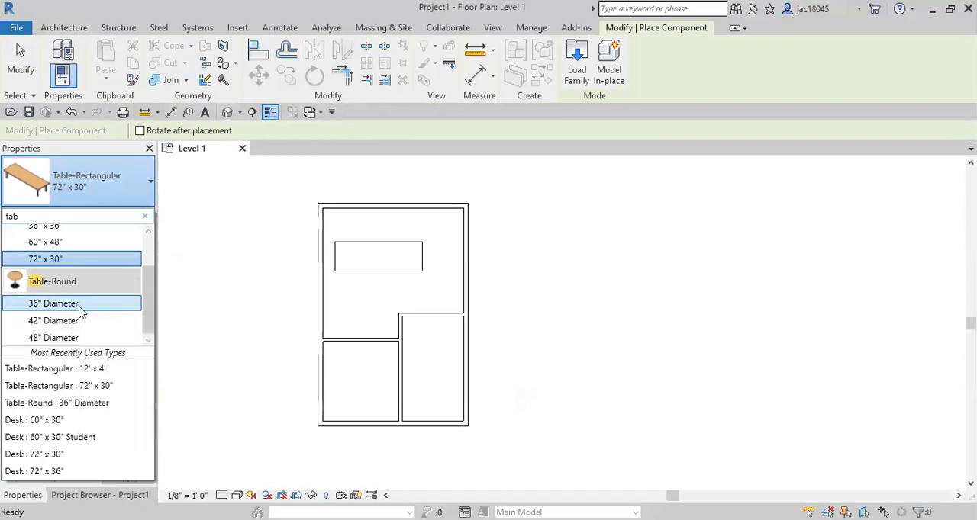
left_click(81, 306)
left_click(359, 302)
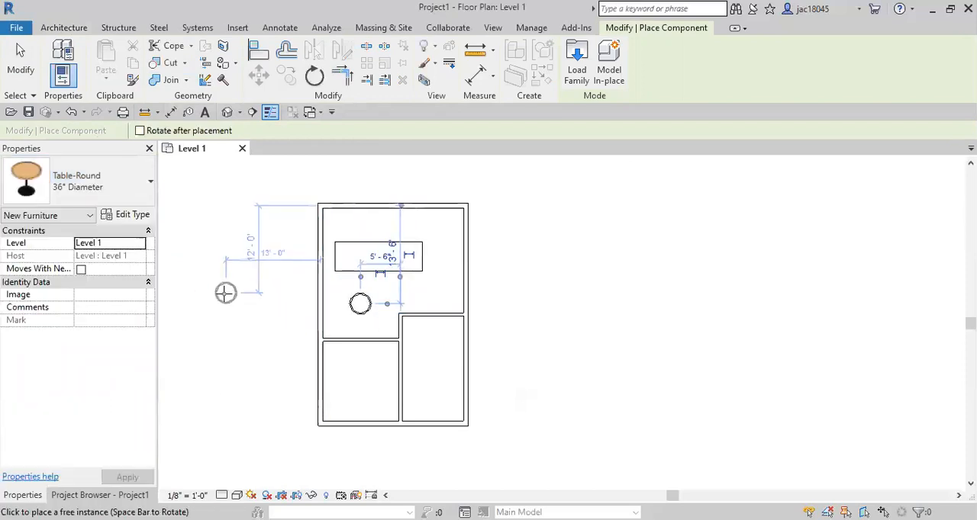
key("Escape")
key("Escape")
Step: Open the placed round table's family for editing and view its 3D model from a lower angle
scroll(344, 328, "up", 1)
left_click(364, 297)
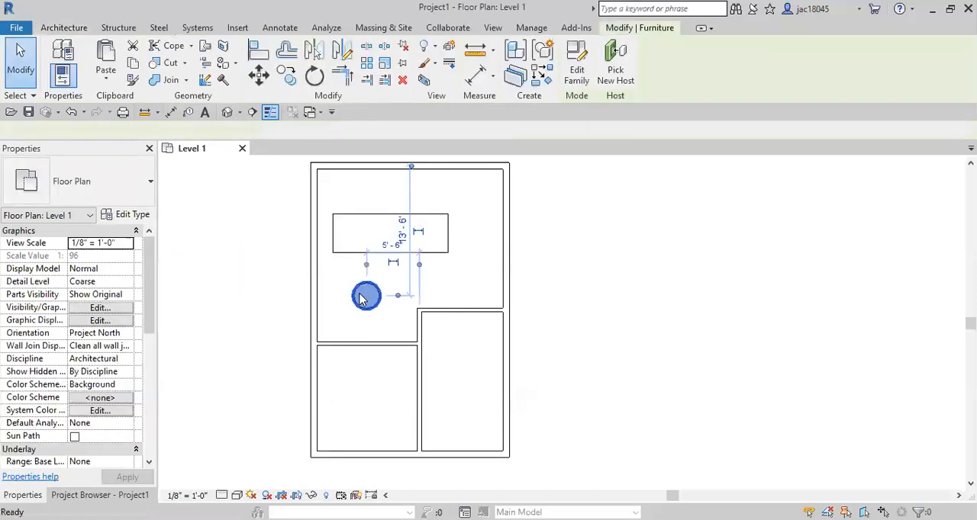
double_click(364, 297)
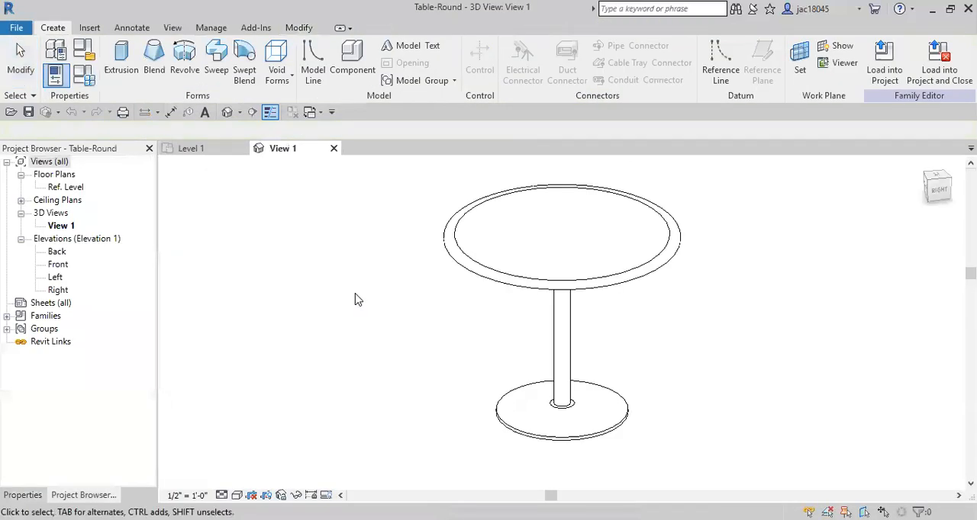
scroll(466, 338, "down", 1)
middle_click_drag(466, 338, 393, 282)
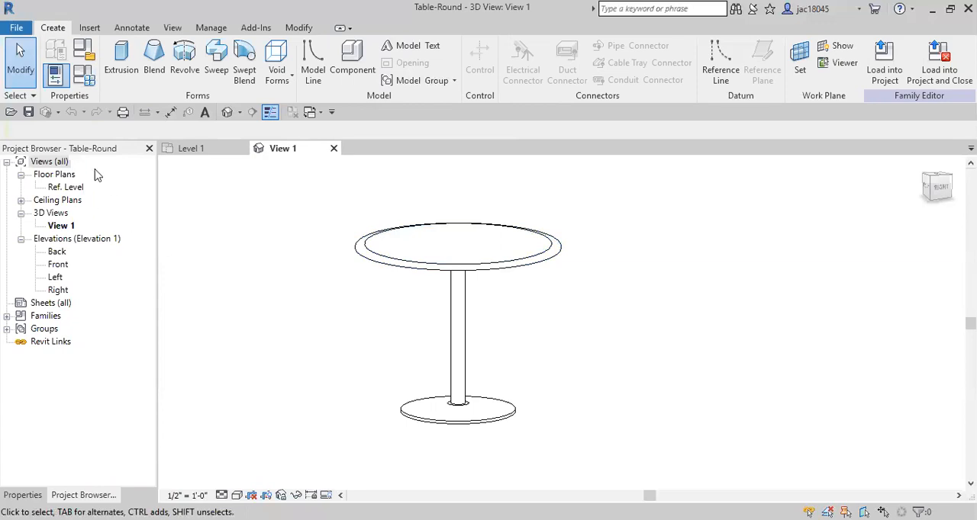
Step: Create a new family type named 36" diameter 5' tall for the round table
left_click(82, 84)
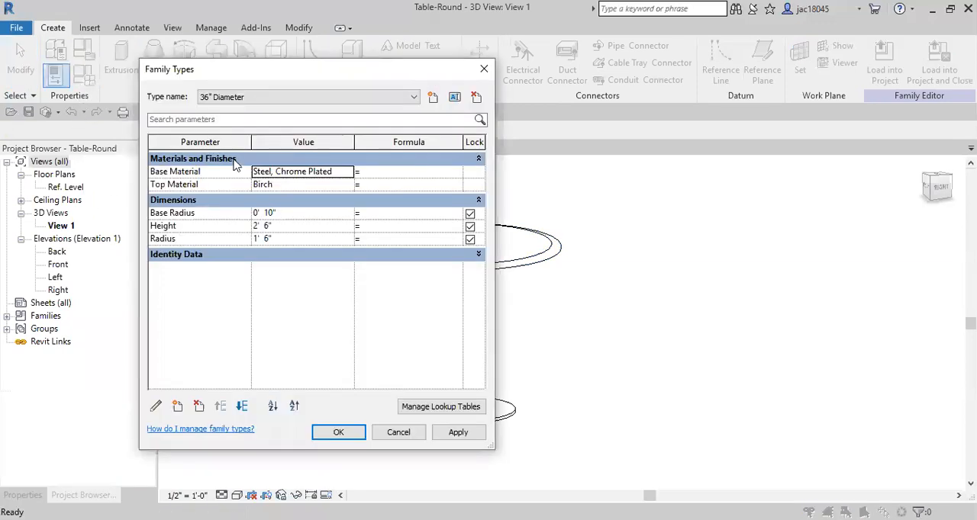
left_click(414, 98)
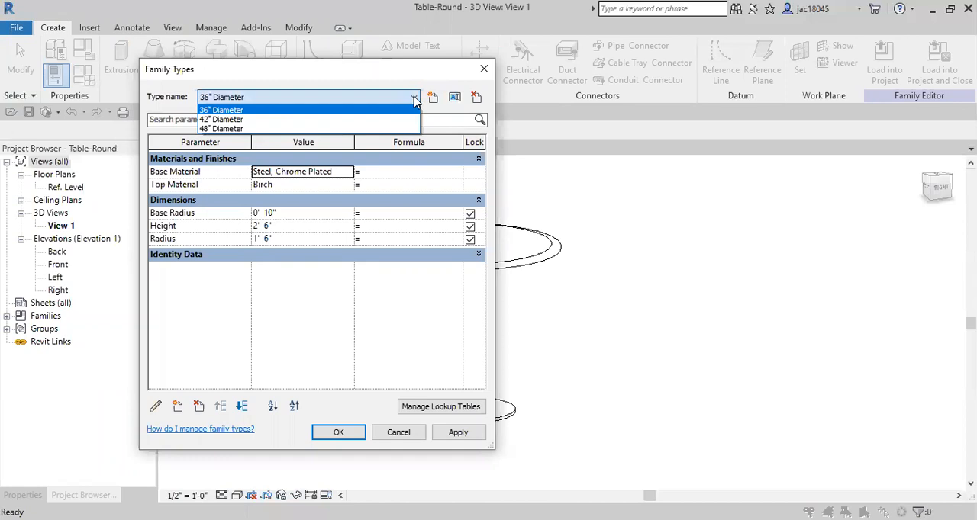
left_click(414, 100)
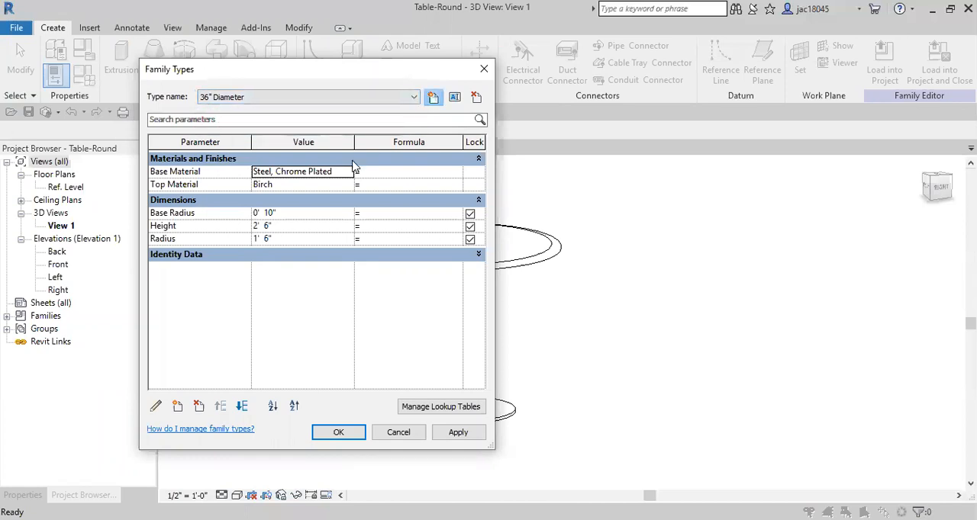
type("36\" diameter 5' tall")
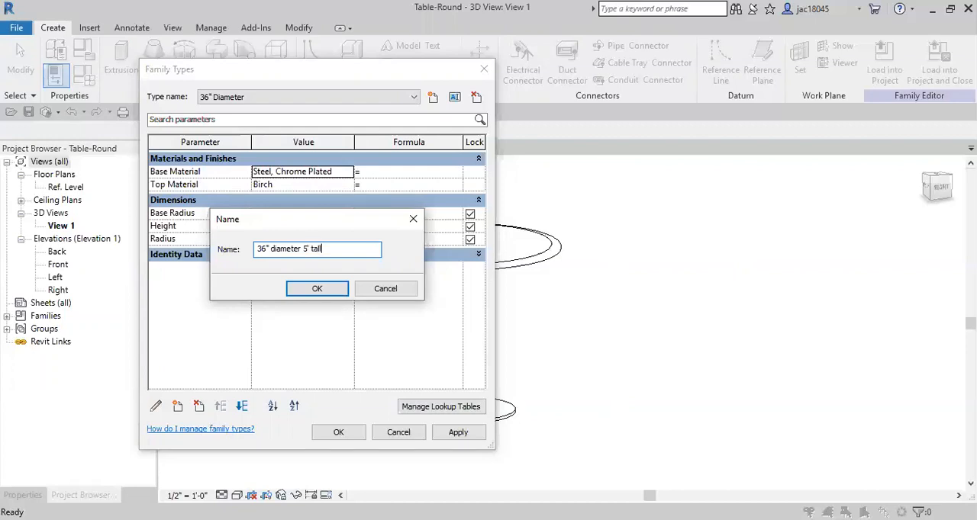
left_click(340, 292)
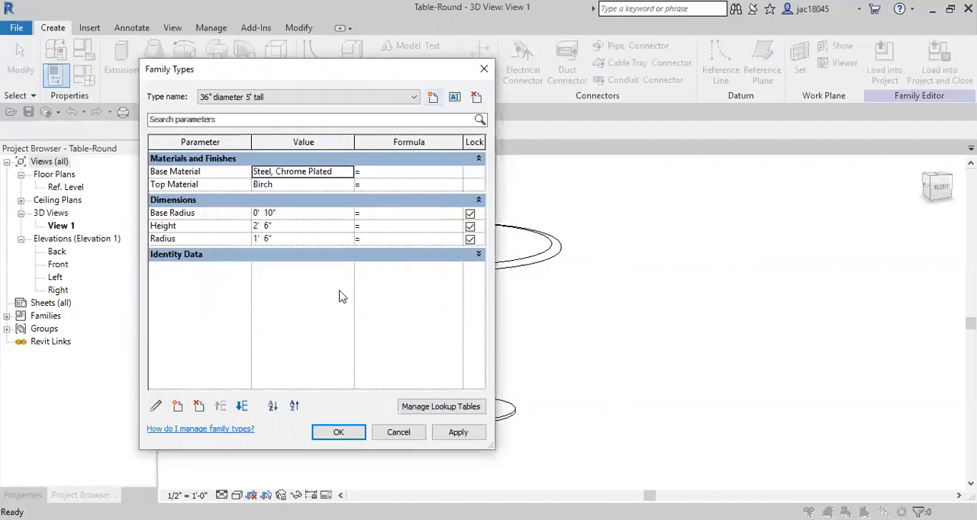
Step: Set the new round table type's height to 5' 0" and accept the family type changes
left_click(268, 226)
left_click(269, 228)
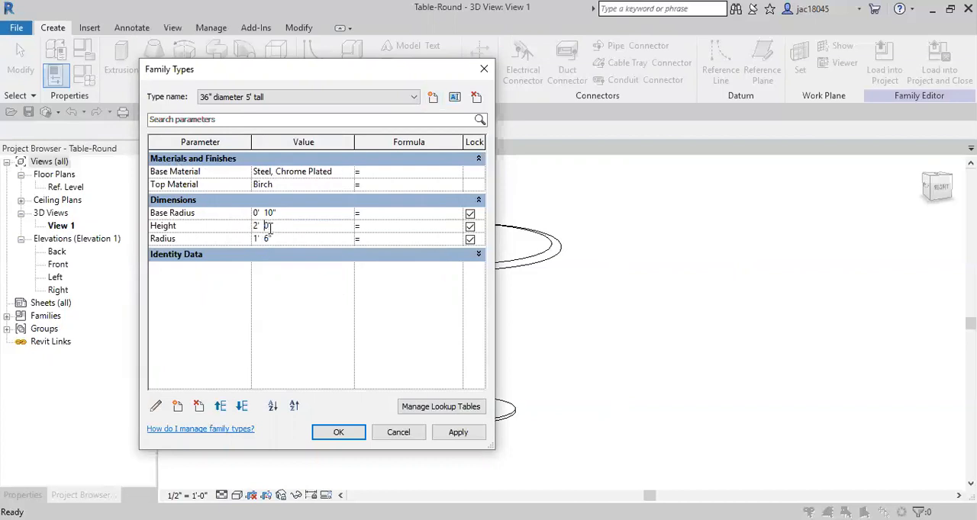
key("BackSpace")
type("5")
left_click(338, 432)
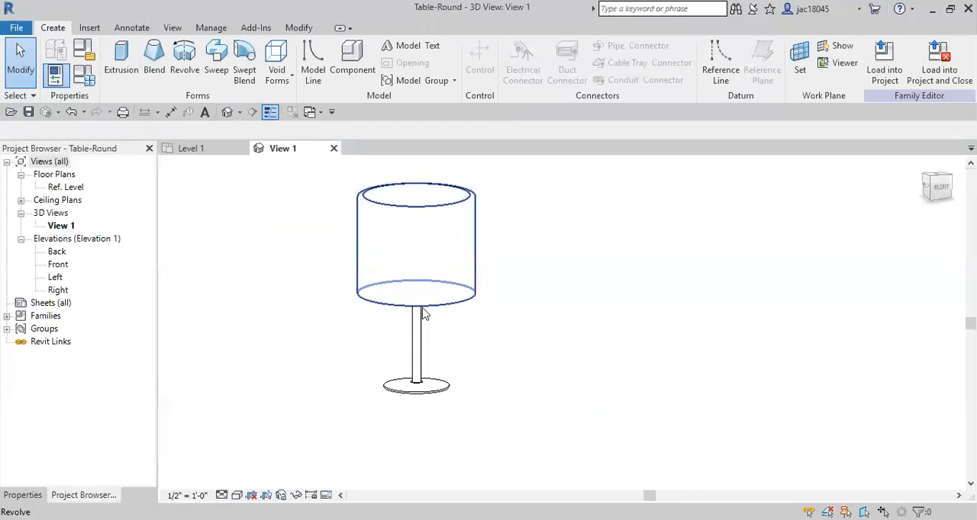
Step: Examine the modified round table from several angles and close its family without saving, returning to the Level 1 floor plan
middle_click_drag(427, 243, 432, 327, "shift")
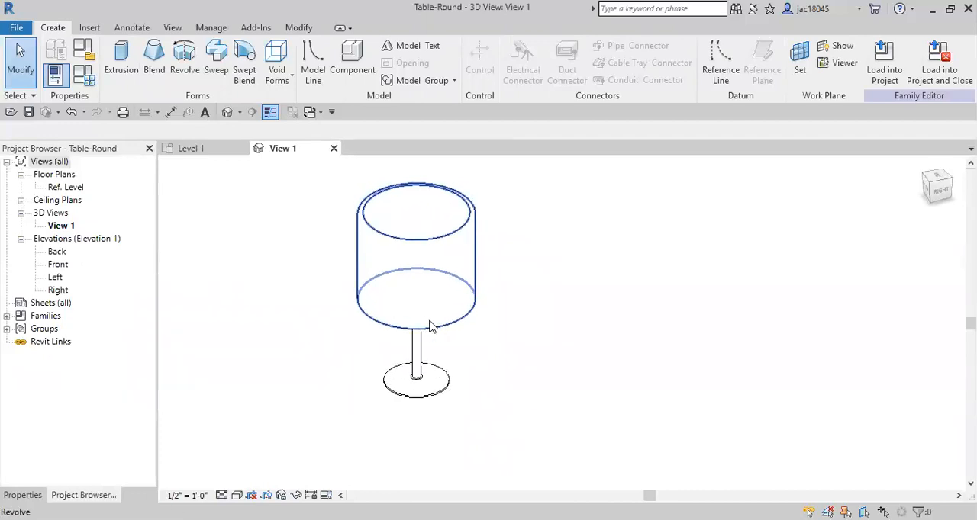
middle_click_drag(513, 298, 485, 344, "shift")
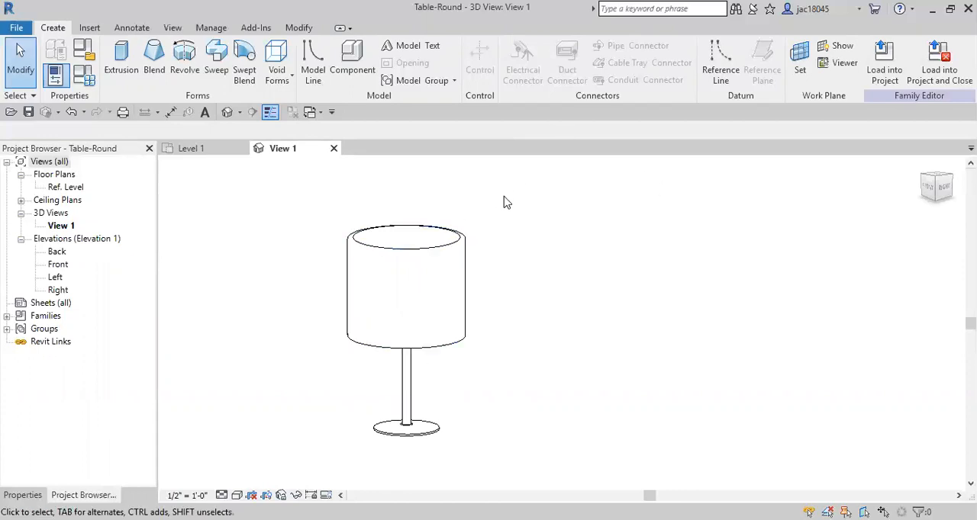
left_click(333, 148)
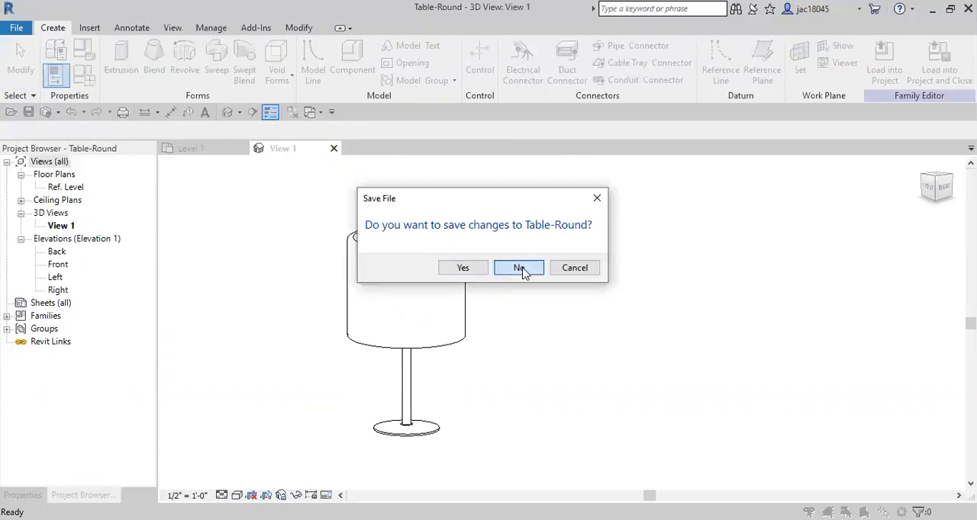
left_click(521, 268)
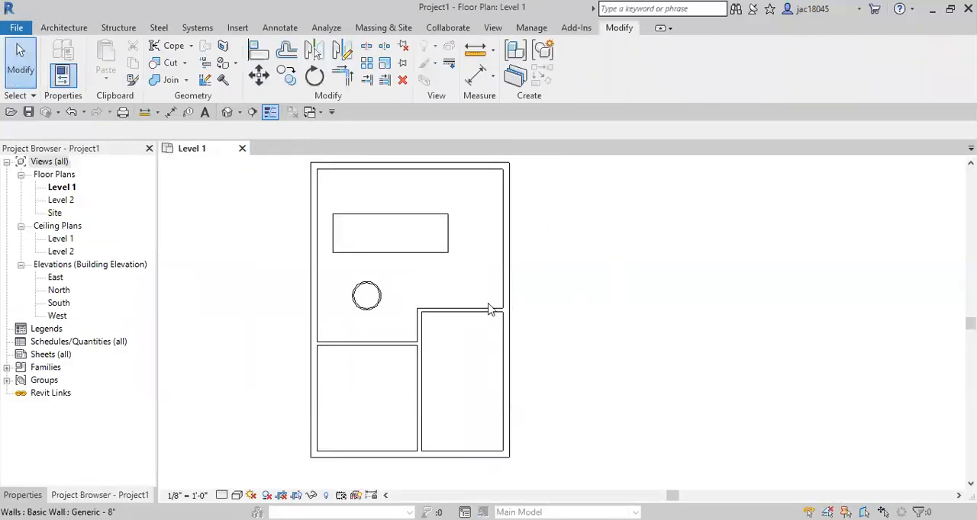
middle_click_drag(450, 279, 496, 299)
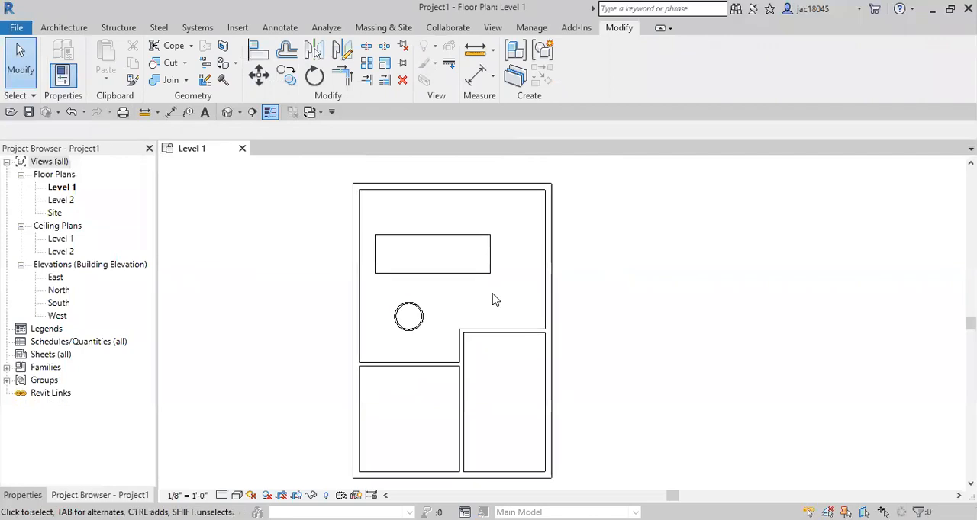